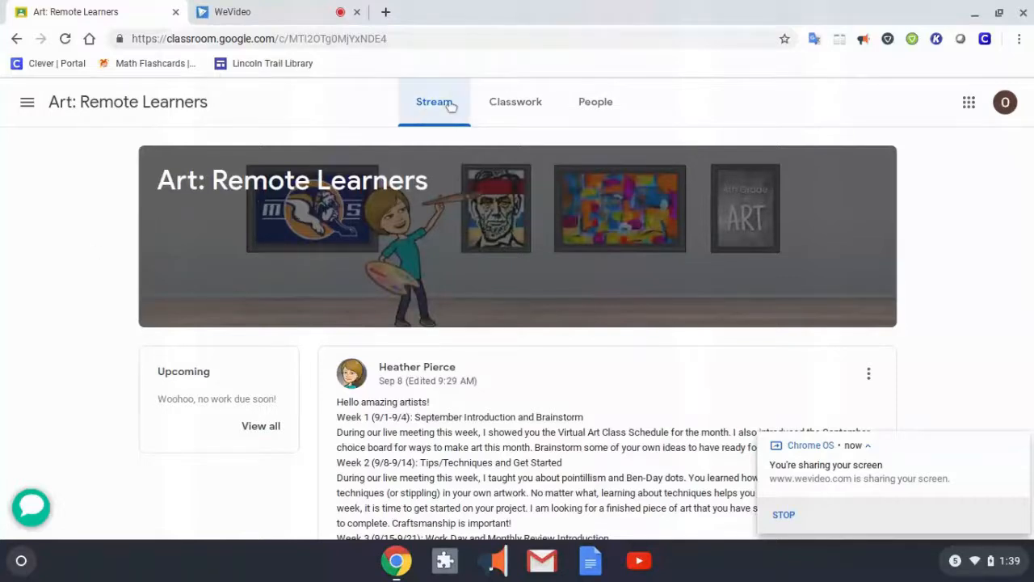
# Step: Open the Master Turn In Google Doc attached to the September Assignment in the class's Classwork
pyautogui.click(504, 110)
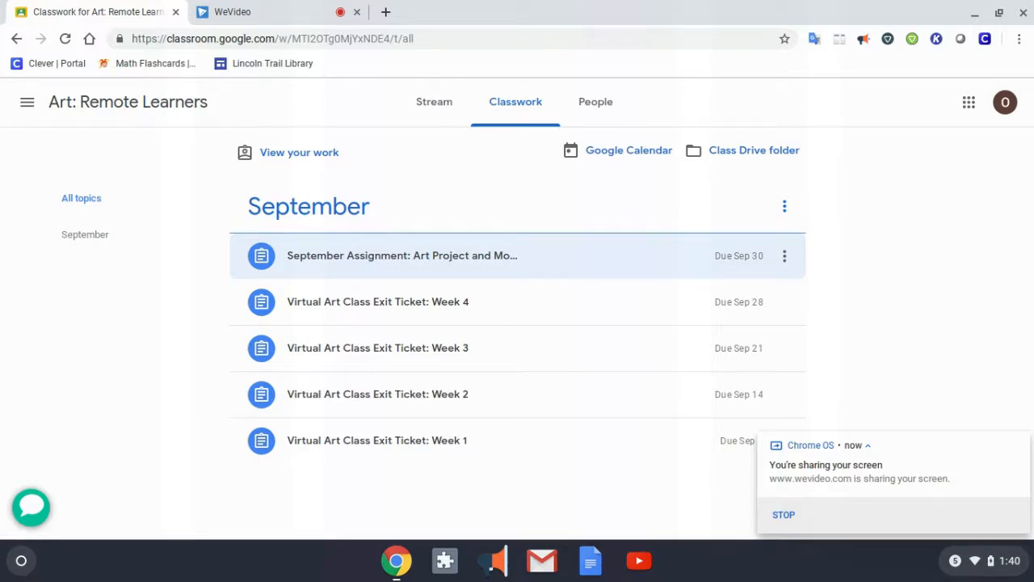
pyautogui.click(392, 269)
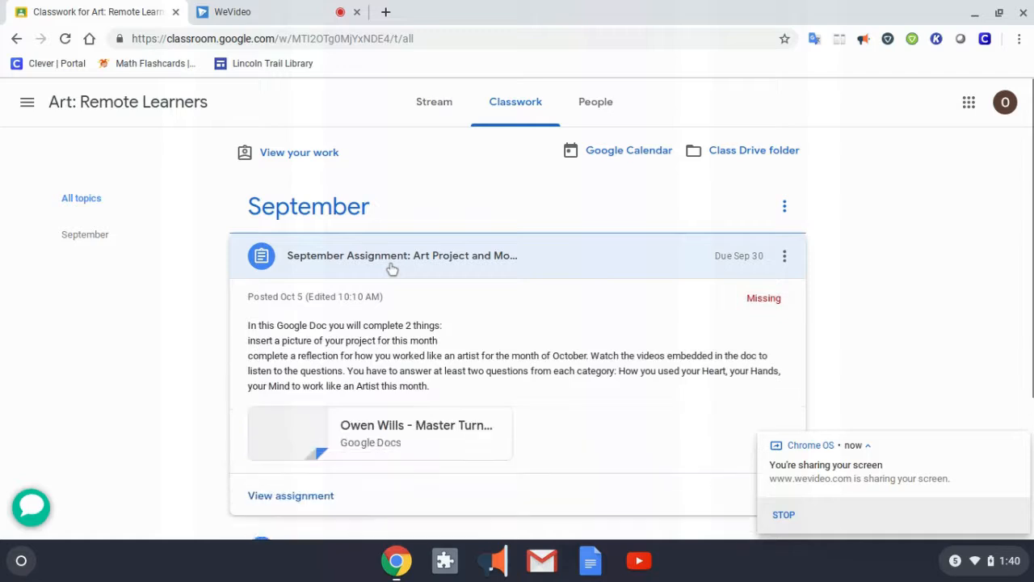
pyautogui.click(374, 436)
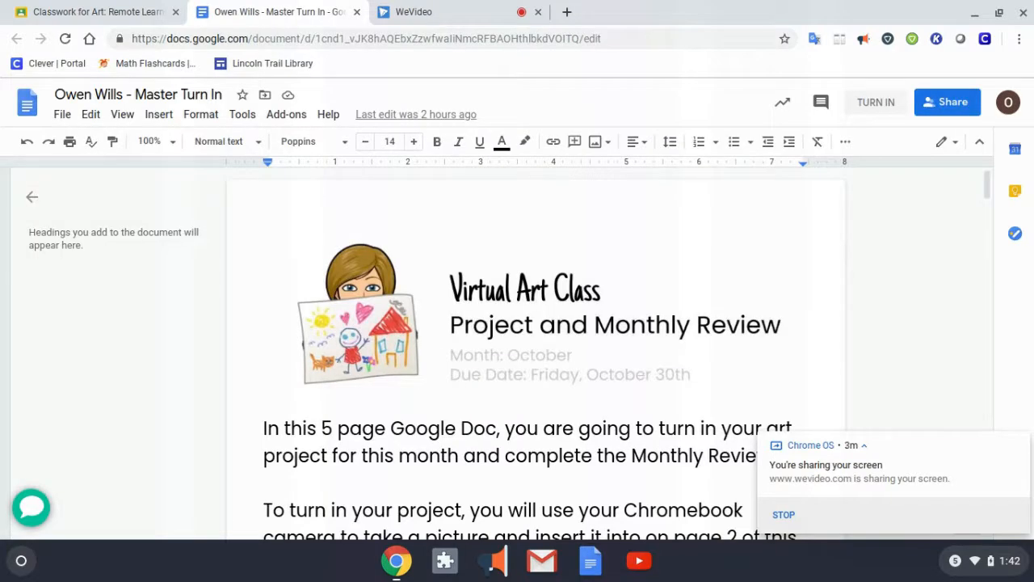
# Step: Fill in the Project row of the Turn In Art Project table with "Line Project"
pyautogui.scroll(-3, 530, 360)
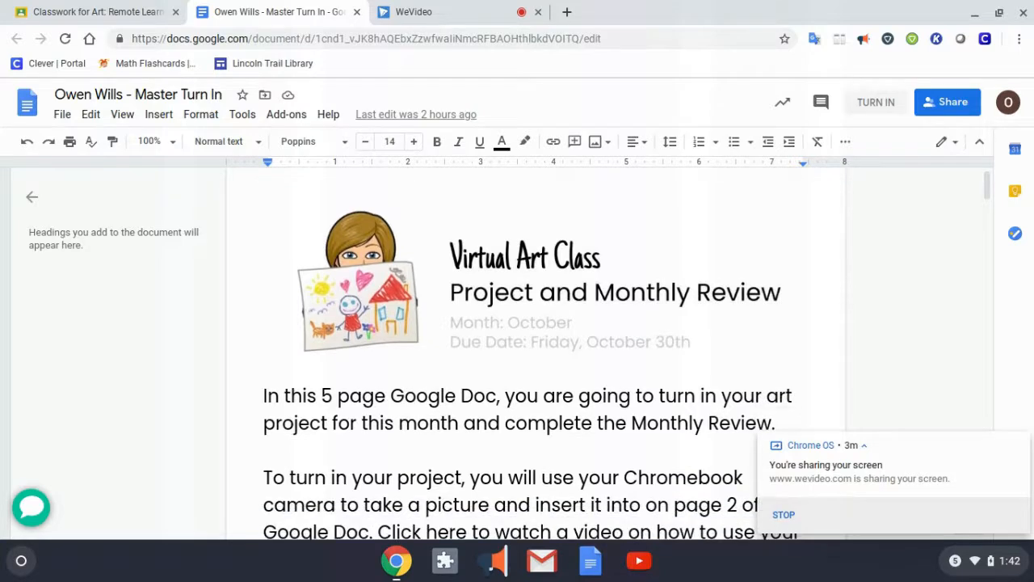
pyautogui.scroll(-10, 530, 359)
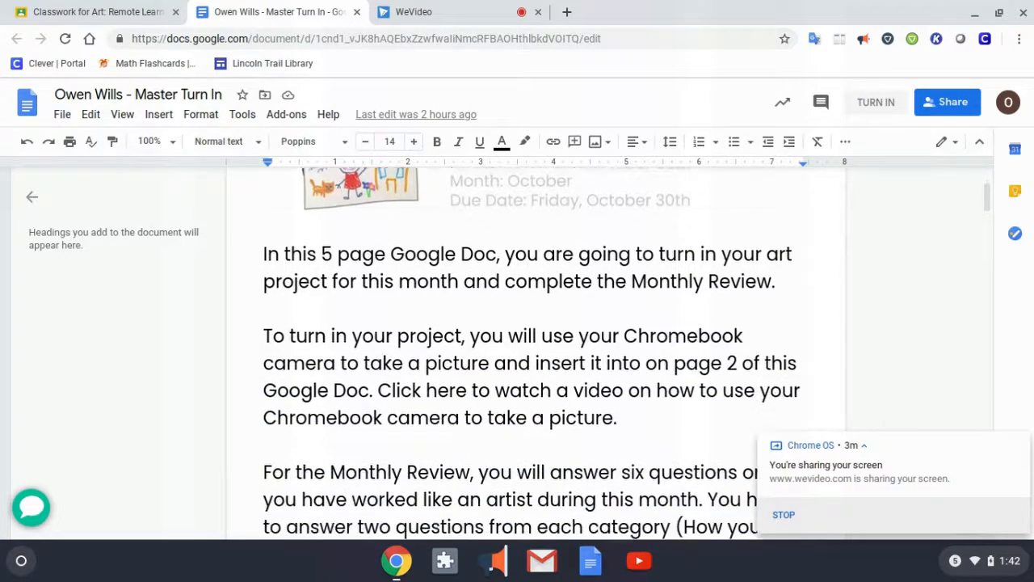
pyautogui.scroll(-8, 530, 359)
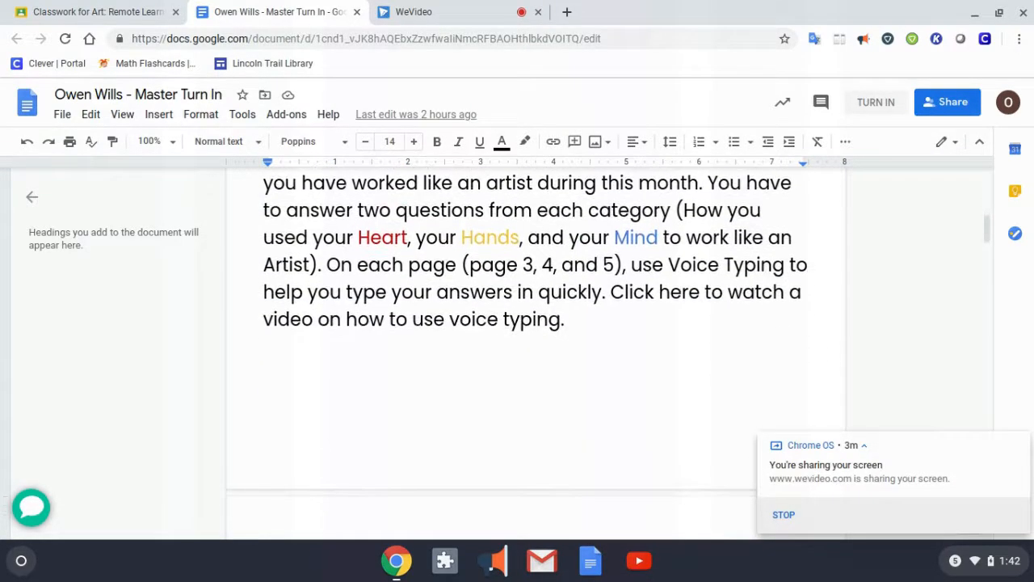
pyautogui.scroll(-3, 530, 359)
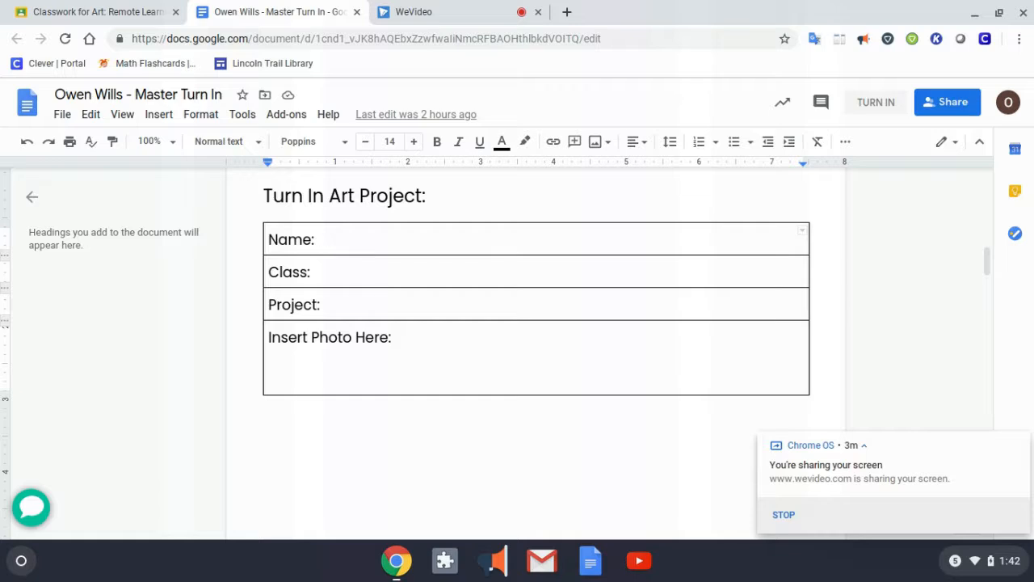
pyautogui.click(329, 270)
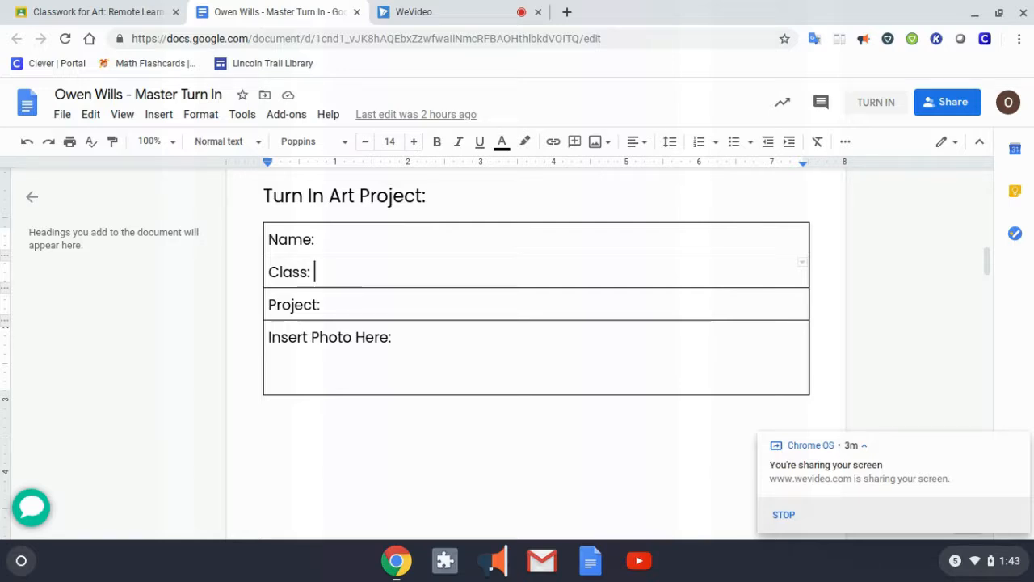
pyautogui.click(334, 307)
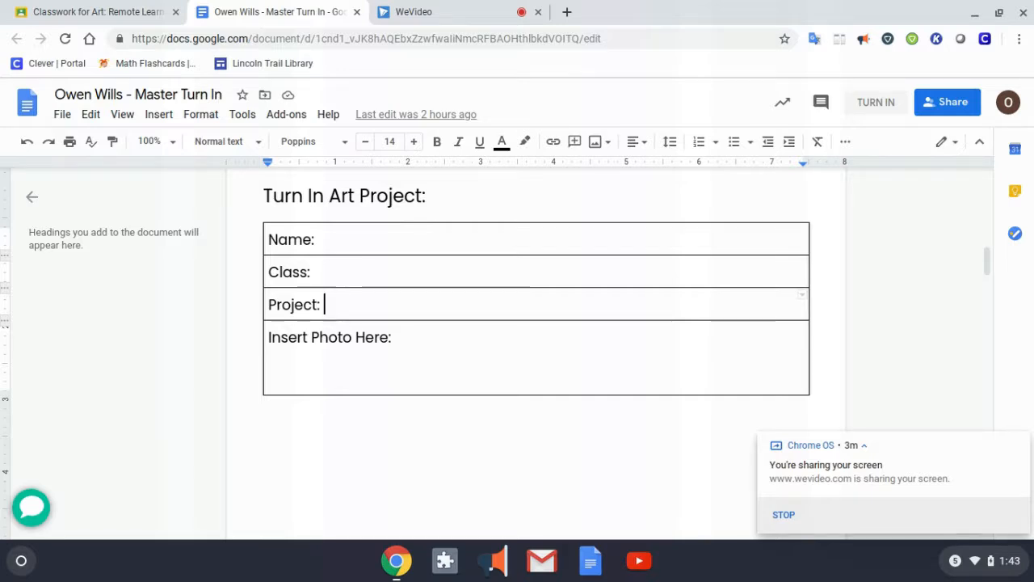
pyautogui.write('Line ')
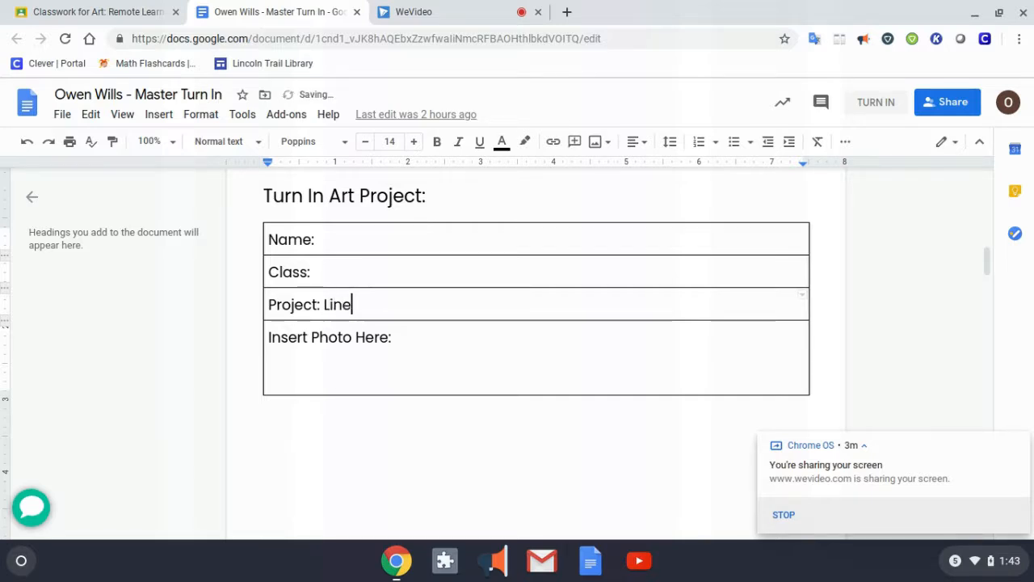
pyautogui.write('Project')
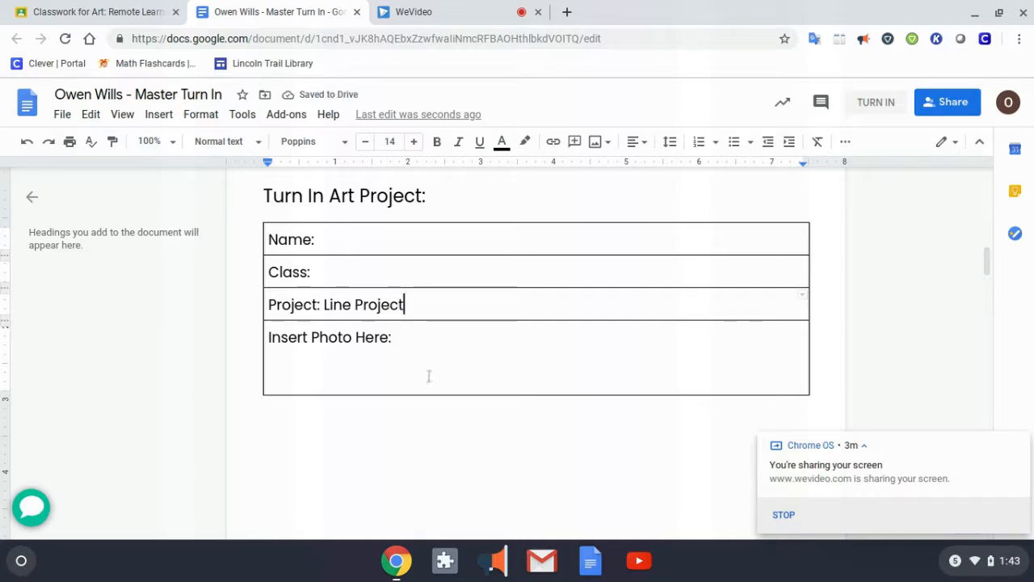
# Step: Insert a camera photo of the artwork into the Insert Photo Here cell, allowing the page to use the camera
pyautogui.click(506, 363)
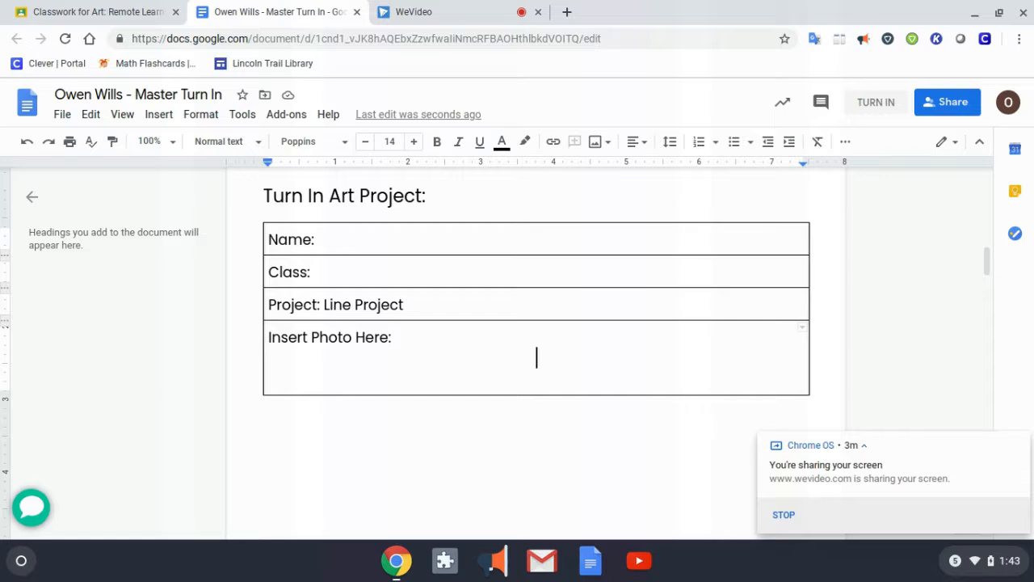
pyautogui.click(170, 118)
pyautogui.moveTo(178, 148)
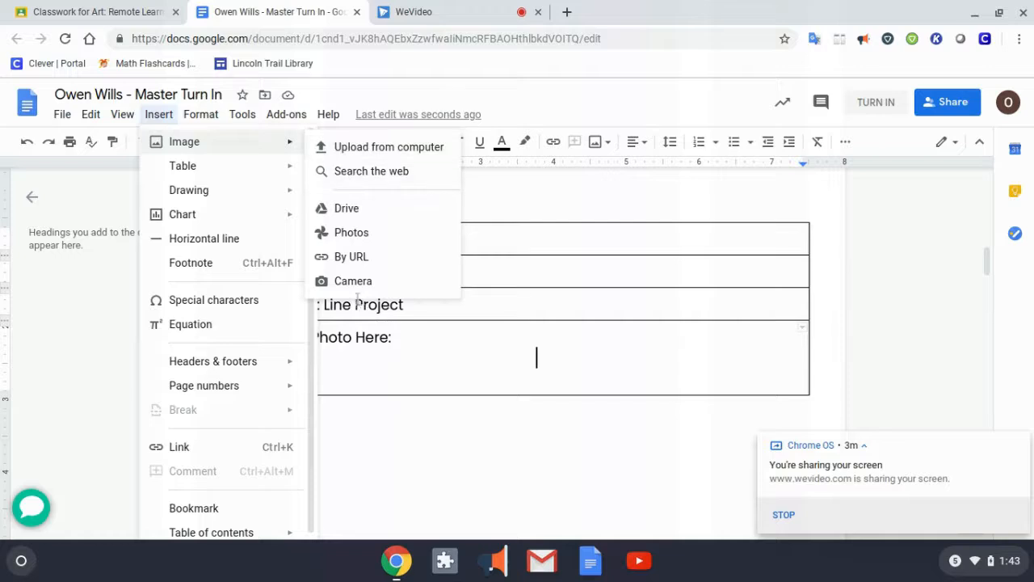
pyautogui.click(353, 283)
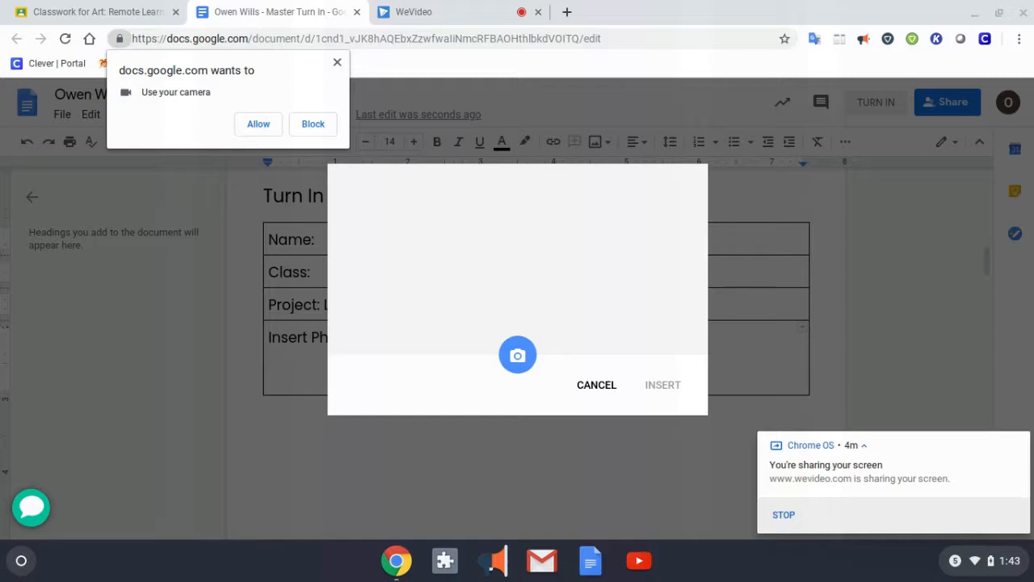
pyautogui.click(257, 124)
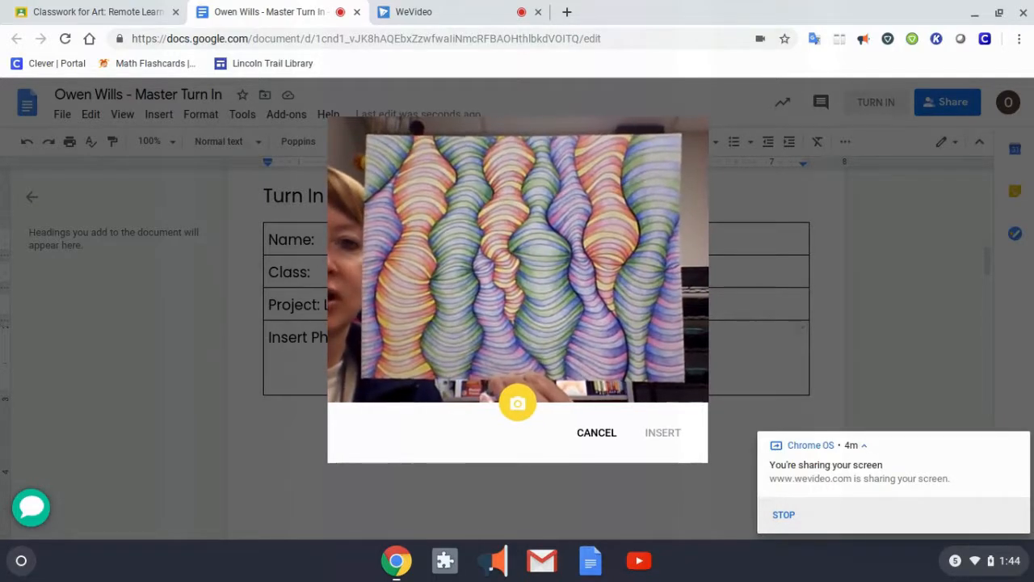
pyautogui.click(517, 407)
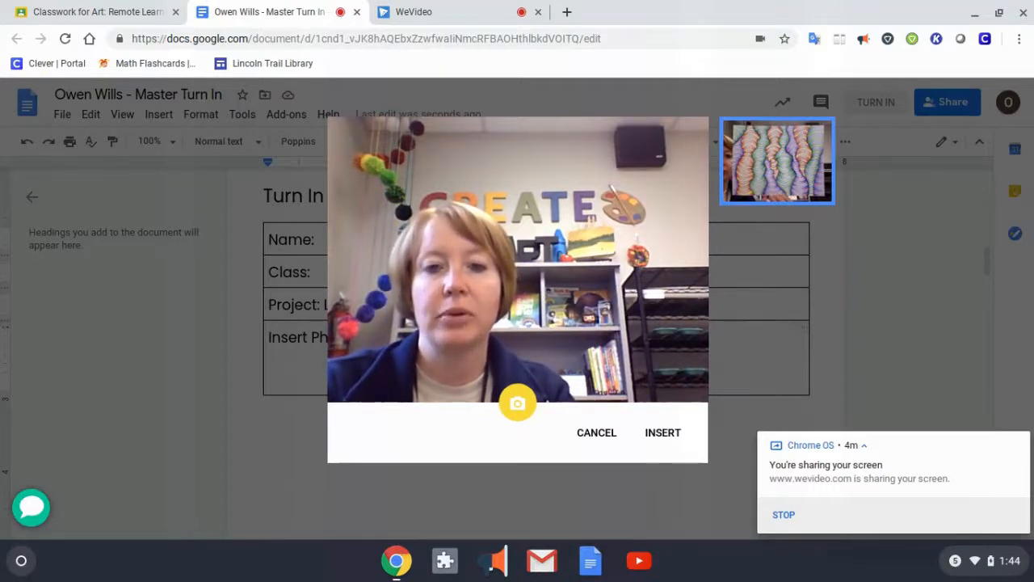
pyautogui.click(664, 433)
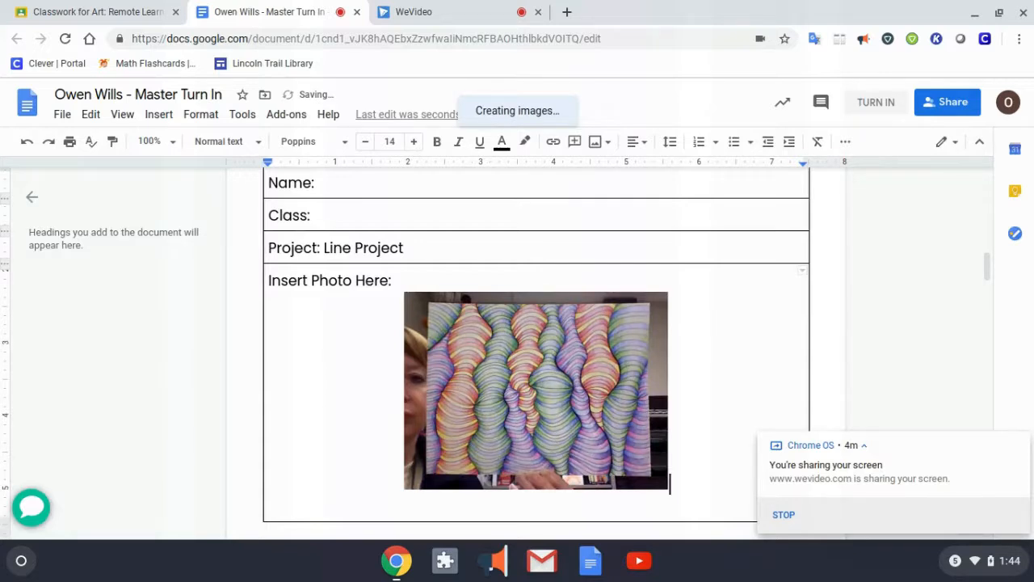
# Step: Crop the inserted photo on its left, bottom and right sides so mostly the artwork is shown
pyautogui.click(548, 381)
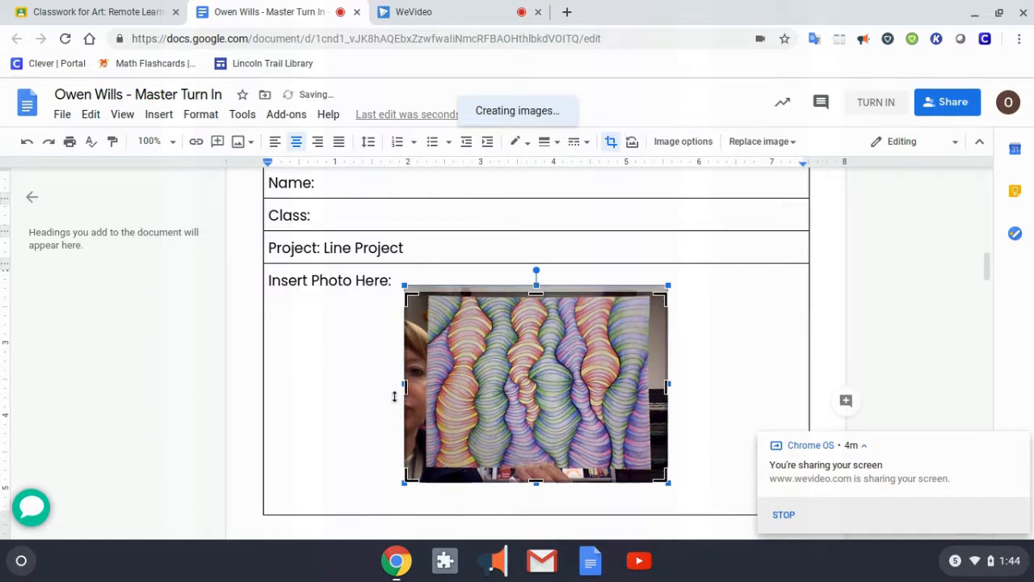
pyautogui.moveTo(407, 385); pyautogui.dragTo(425, 388)
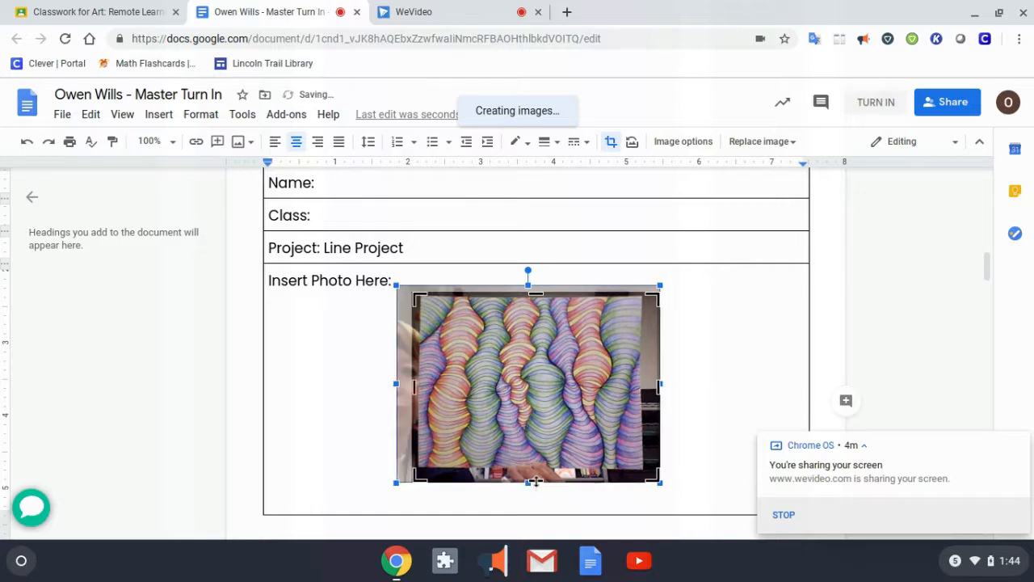
pyautogui.moveTo(536, 482); pyautogui.dragTo(537, 466)
pyautogui.moveTo(660, 380); pyautogui.dragTo(645, 378)
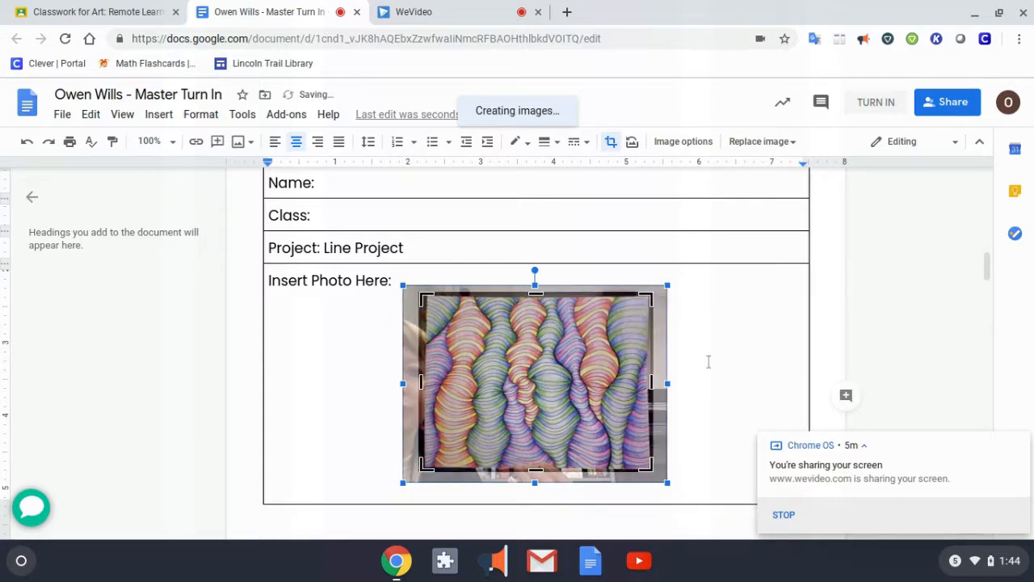
pyautogui.click(708, 376)
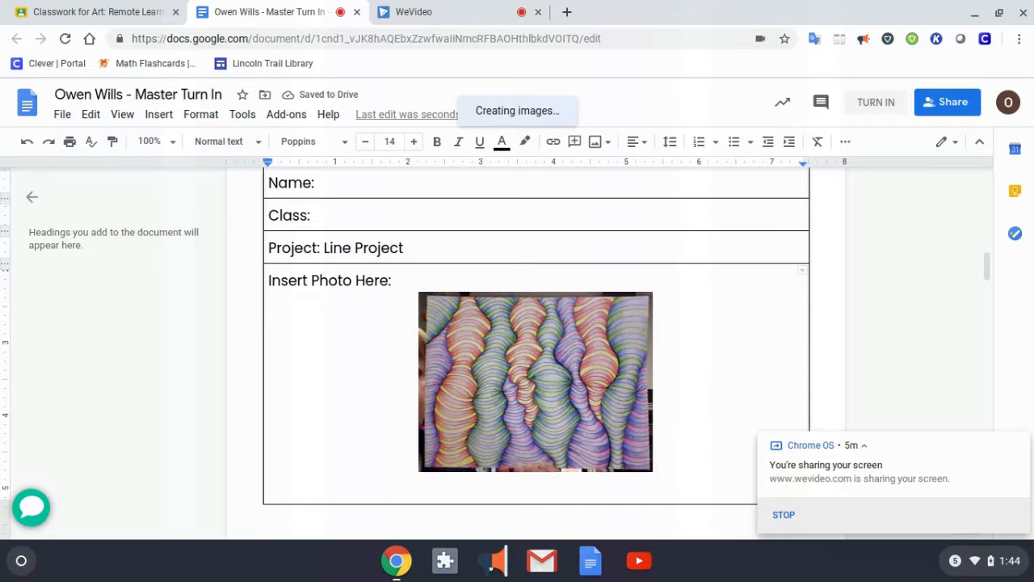
# Step: Open voice typing for answer 1 under the HEART questions of the Monthly Review and move its microphone box beside the page
pyautogui.scroll(1, 537, 353)
pyautogui.scroll(-3, 536, 352)
pyautogui.scroll(-5, 537, 352)
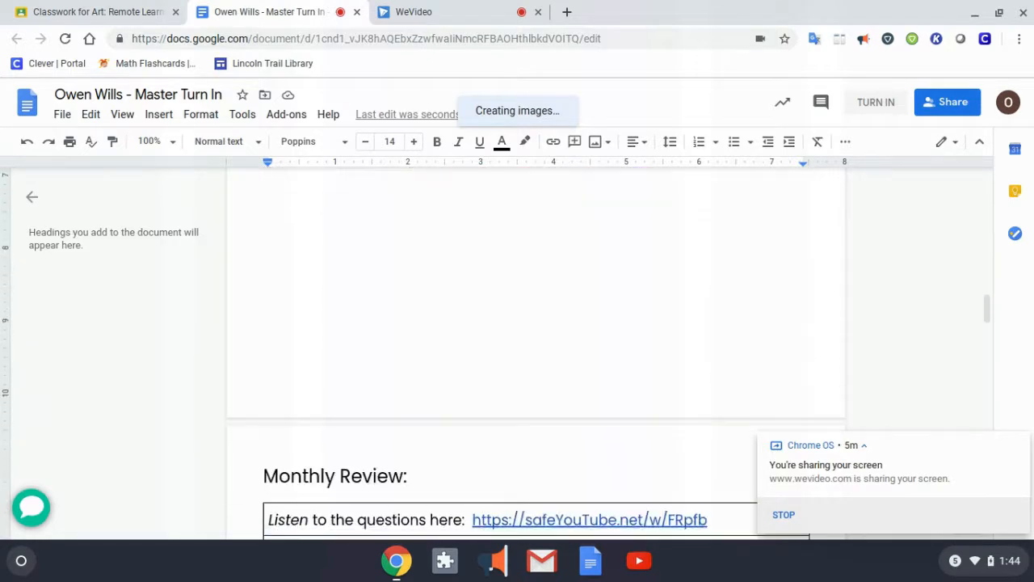
pyautogui.scroll(-3, 537, 352)
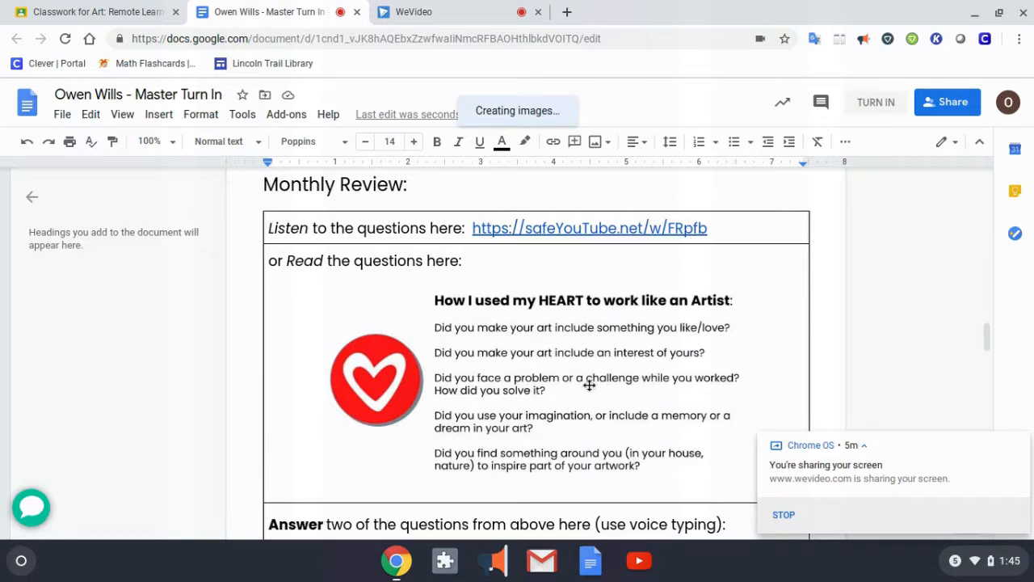
pyautogui.scroll(1, 587, 386)
pyautogui.scroll(-3, 589, 385)
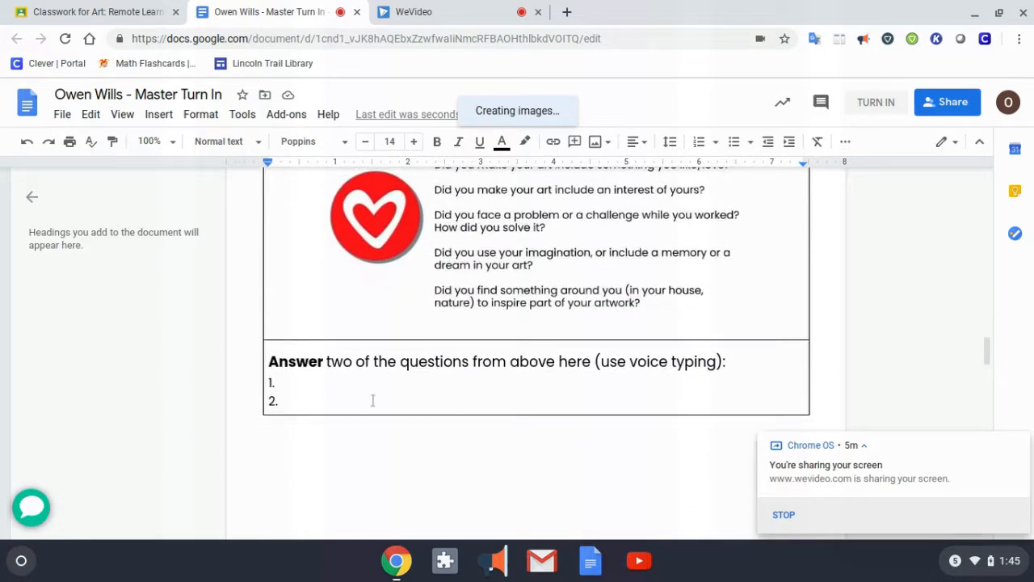
pyautogui.click(310, 386)
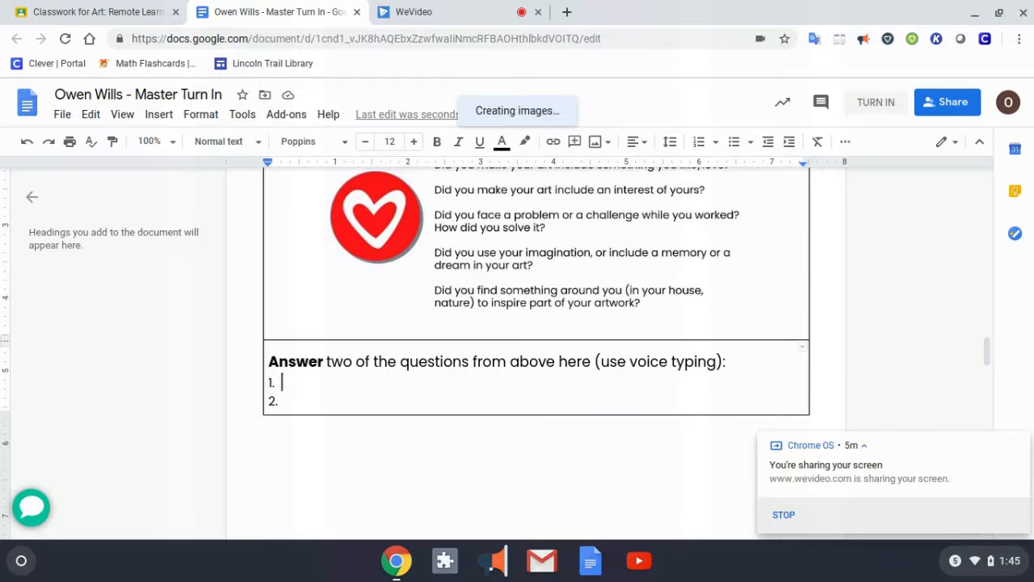
pyautogui.scroll(-1, 516, 353)
pyautogui.scroll(2, 517, 353)
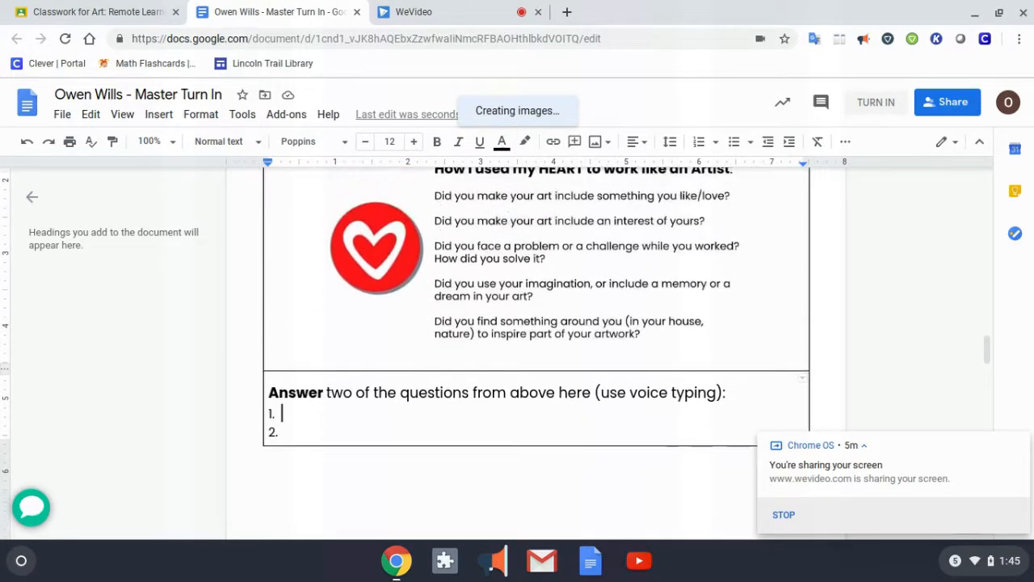
pyautogui.click(243, 116)
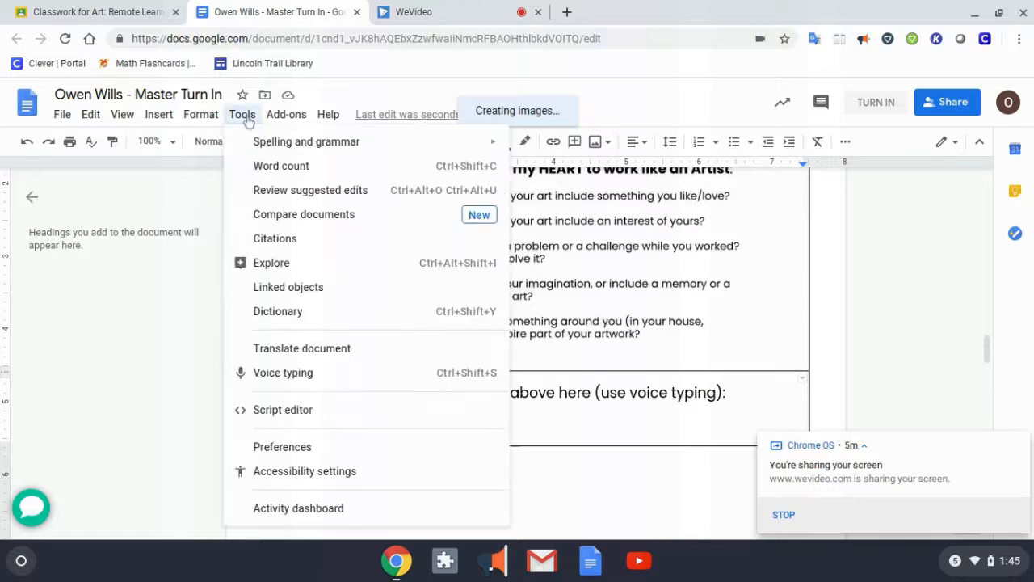
pyautogui.click(288, 376)
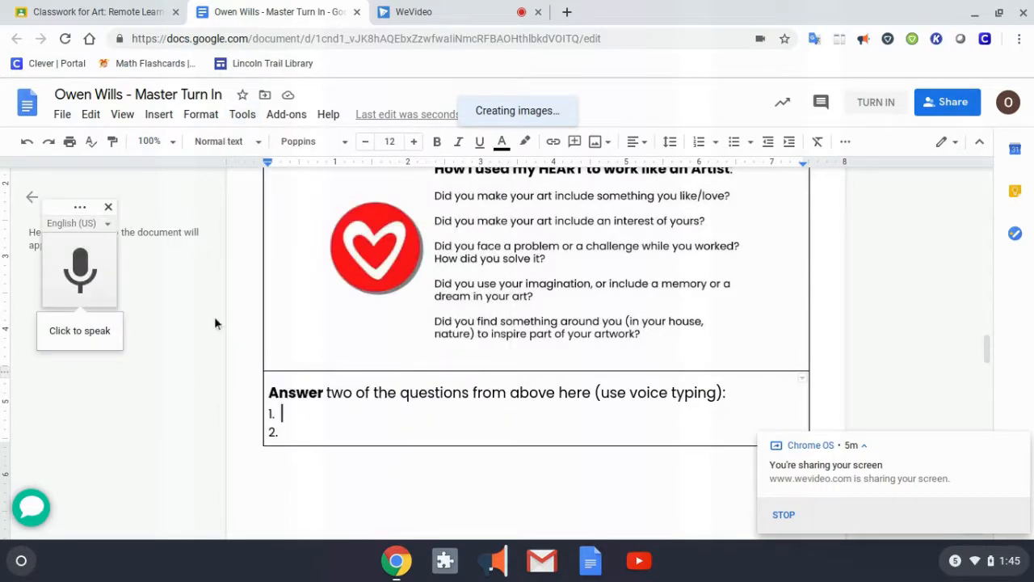
pyautogui.moveTo(78, 206); pyautogui.dragTo(158, 203)
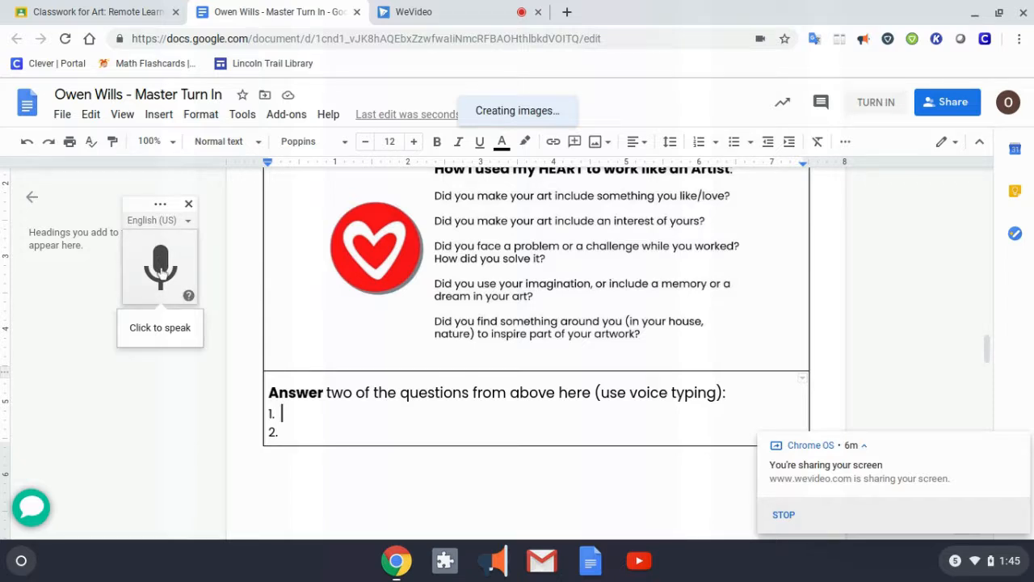
# Step: Allow microphone access and dictate answer 1: "I made my project using colored pencils because coloring with colored pencils is my favorite way to make art"
pyautogui.click(160, 273)
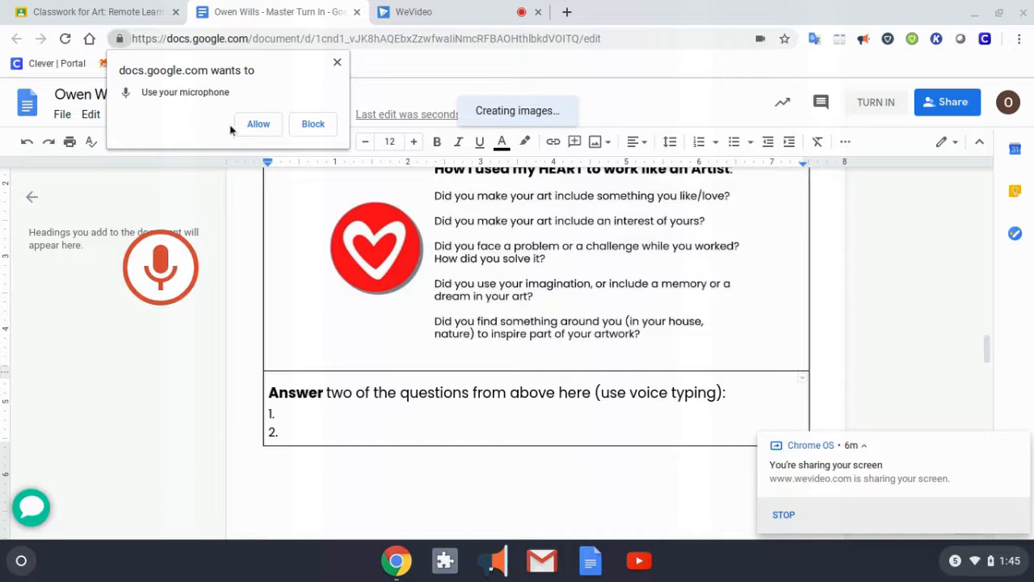
pyautogui.click(258, 124)
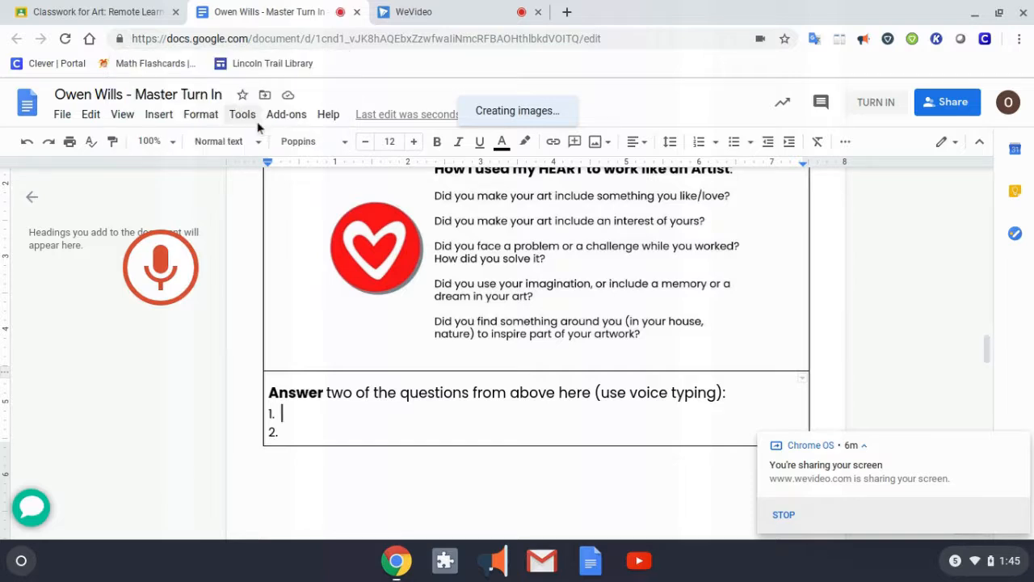
pyautogui.click(160, 275)
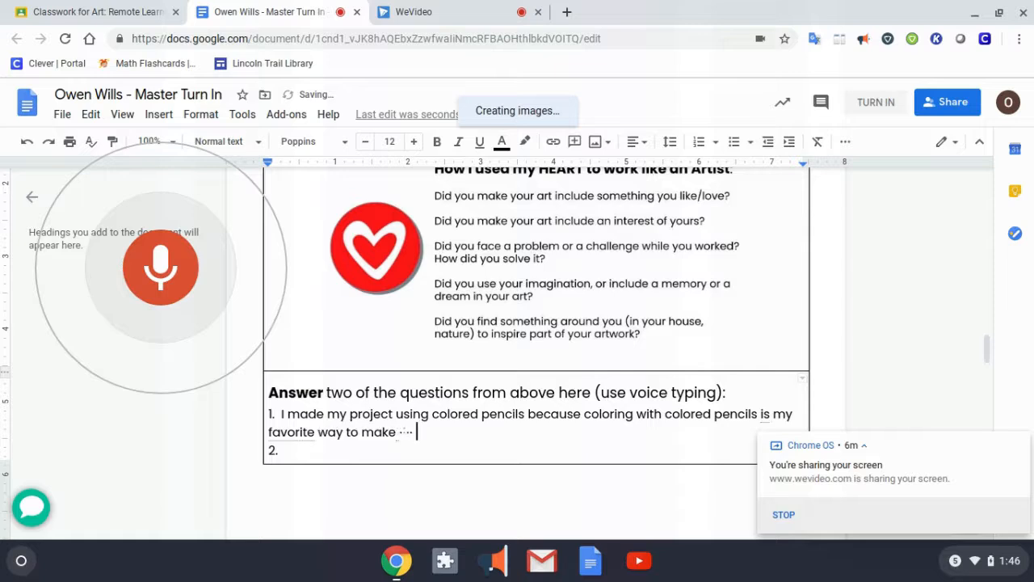
pyautogui.click(160, 275)
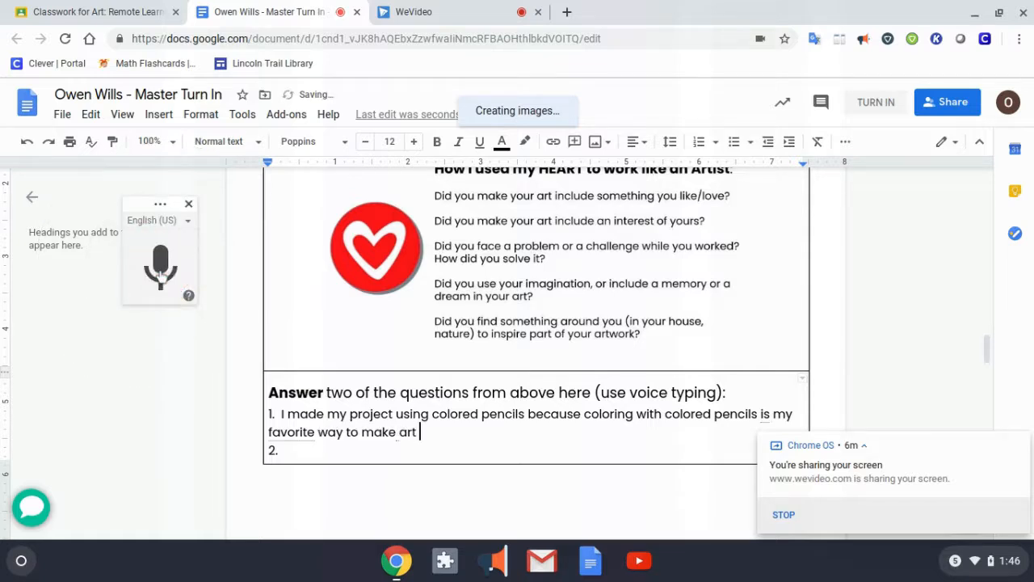
# Step: Dictate answer 2 under the HEART questions: "I used a lot of shading in this project because I like to make my art look 3D"
pyautogui.click(283, 450)
pyautogui.hotkey('ctrl', 'shift', 's')
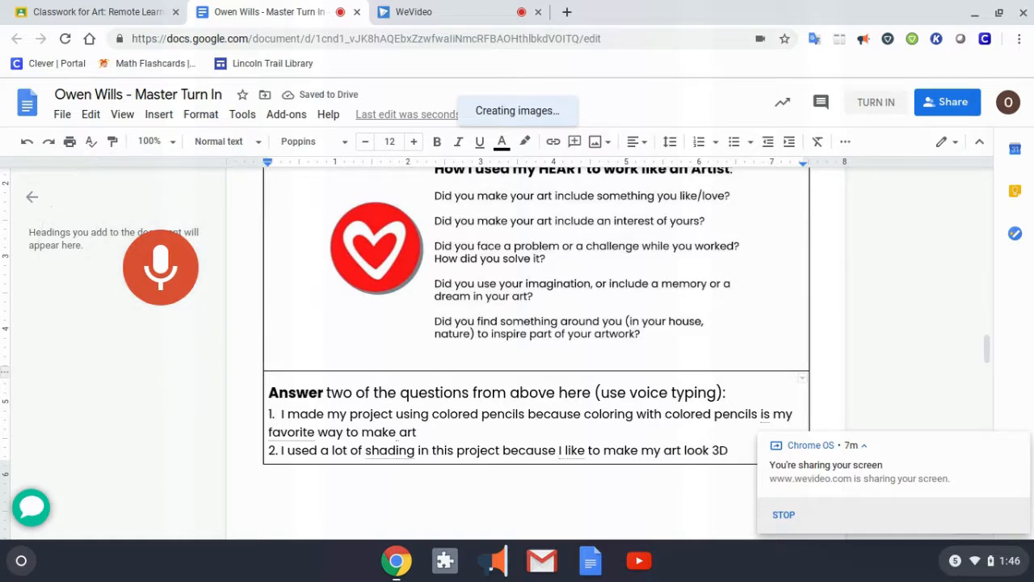
pyautogui.click(168, 275)
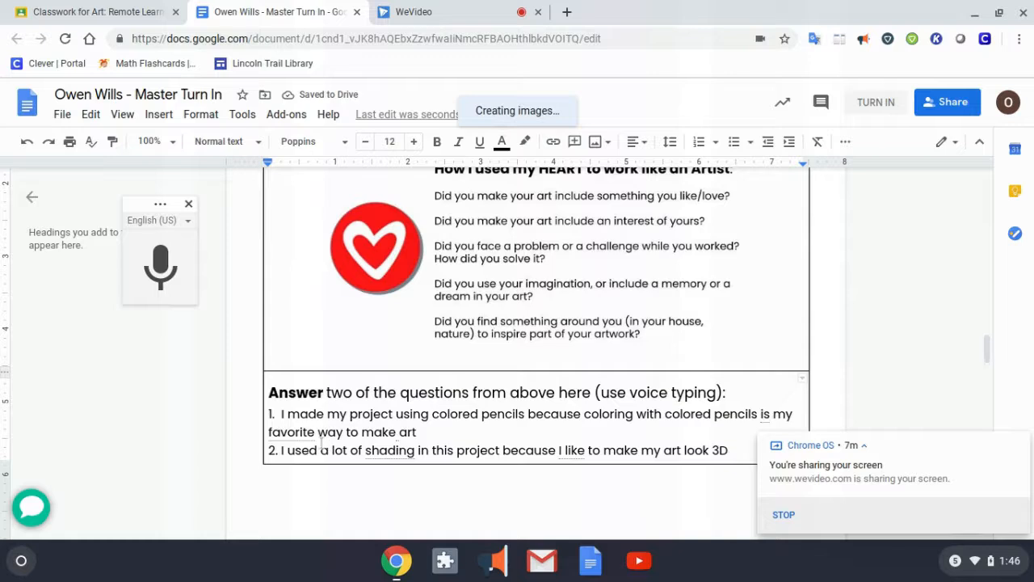
# Step: Look through the HANDS and MIND question pages of the Monthly Review
pyautogui.scroll(-4, 314, 450)
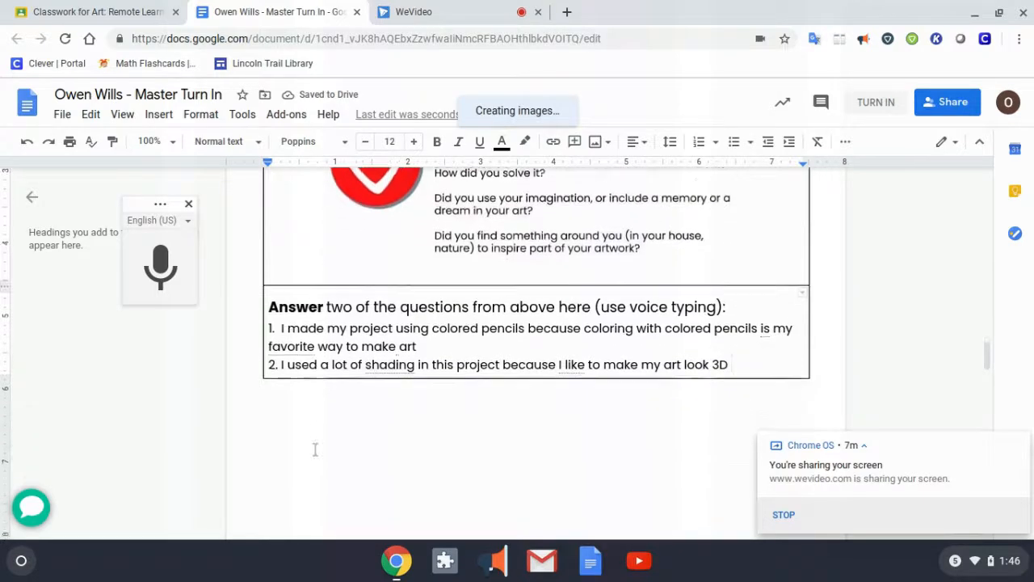
pyautogui.scroll(-4, 533, 355)
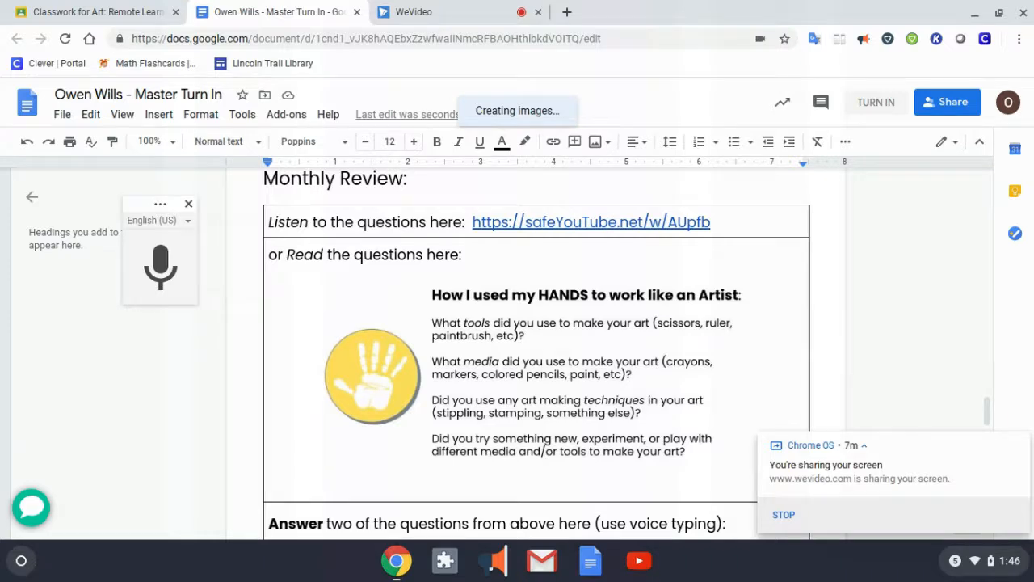
pyautogui.scroll(-5, 517, 334)
pyautogui.scroll(-3, 533, 356)
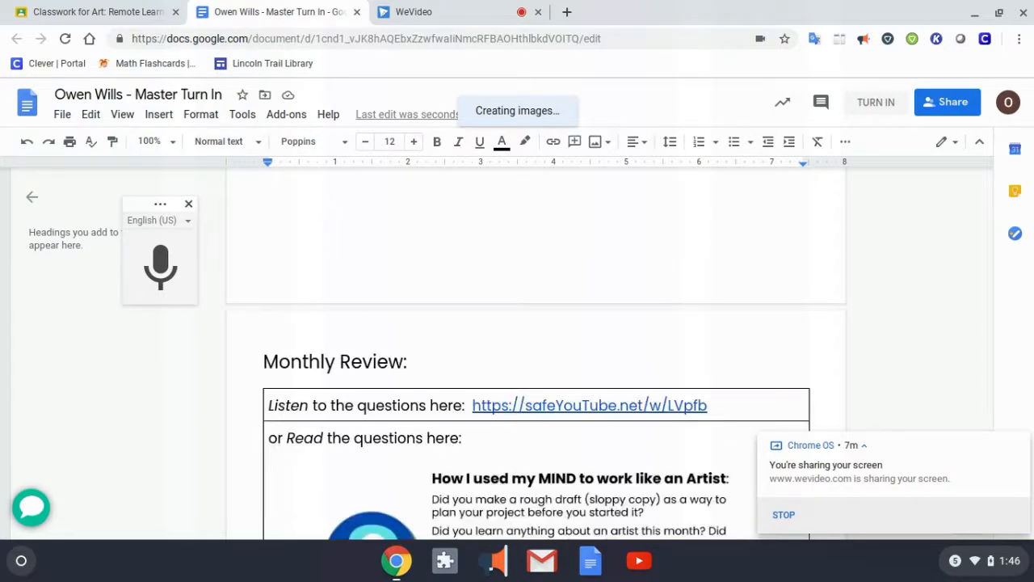
pyautogui.scroll(-3, 536, 388)
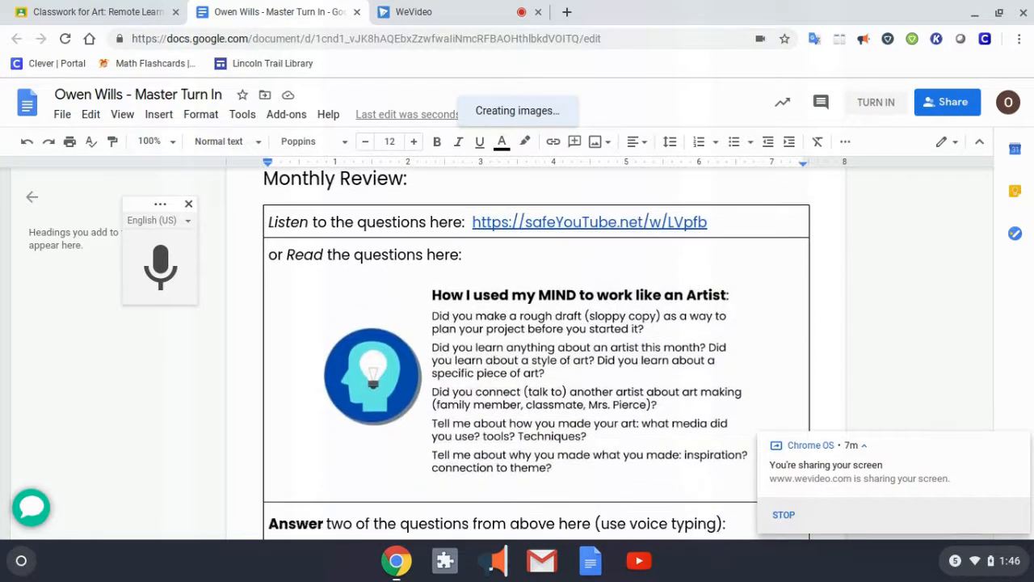